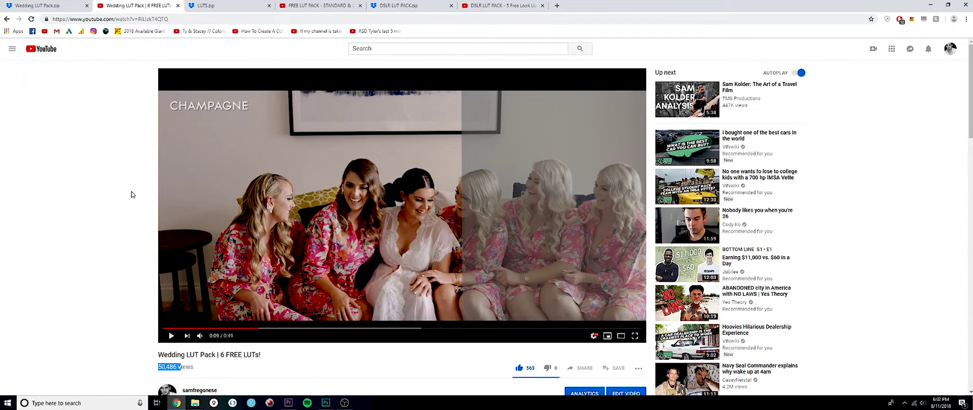
Step: Flip through the Standard, DSLR and Wedding LUT pack videos and check the Wedding video's view count
click(319, 5)
click(494, 5)
click(149, 4)
scroll(0, 289, down, 3)
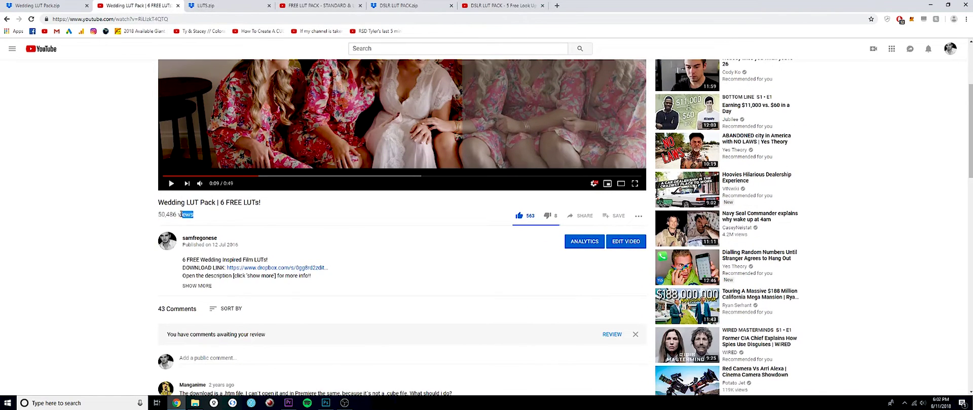
triple_click(156, 217)
click(156, 217)
Step: Check the view counts of the Standard & Log Profiles and DSLR LUT pack videos
click(329, 6)
scroll(197, 278, down, 4)
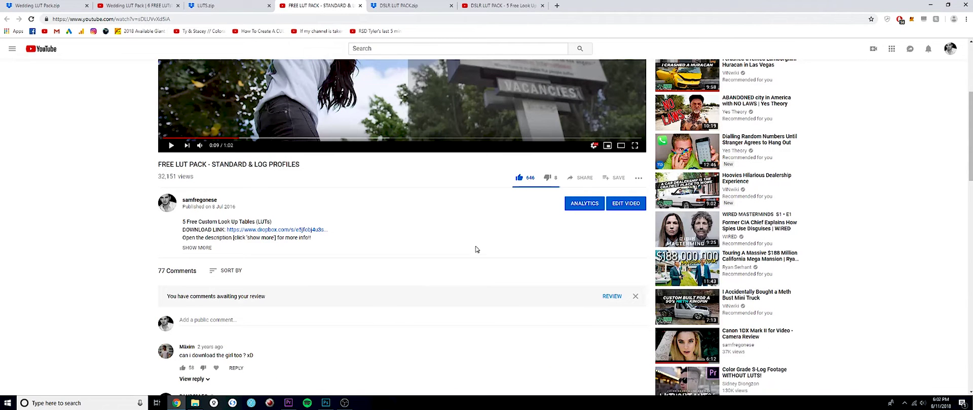
click(501, 5)
scroll(218, 252, down, 2)
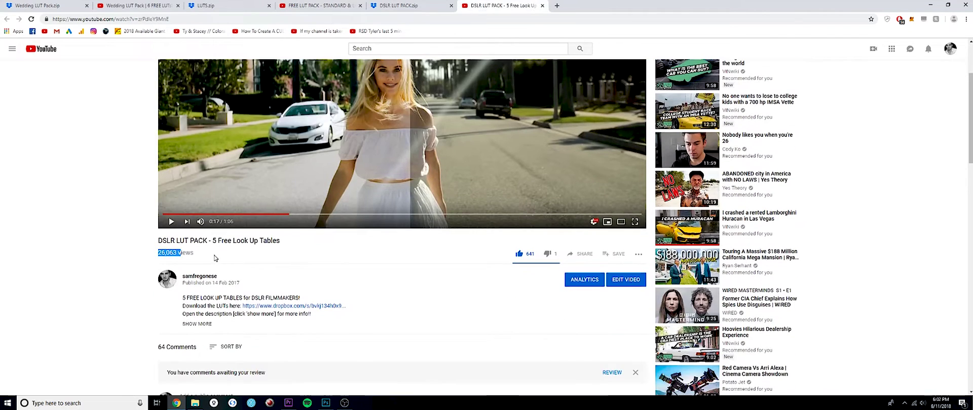
drag(181, 253, 158, 253)
Step: Switch to the Dropbox Wedding LUT Pack.zip preview and scroll through its 183 comments
scroll(376, 284, down, 2)
click(48, 6)
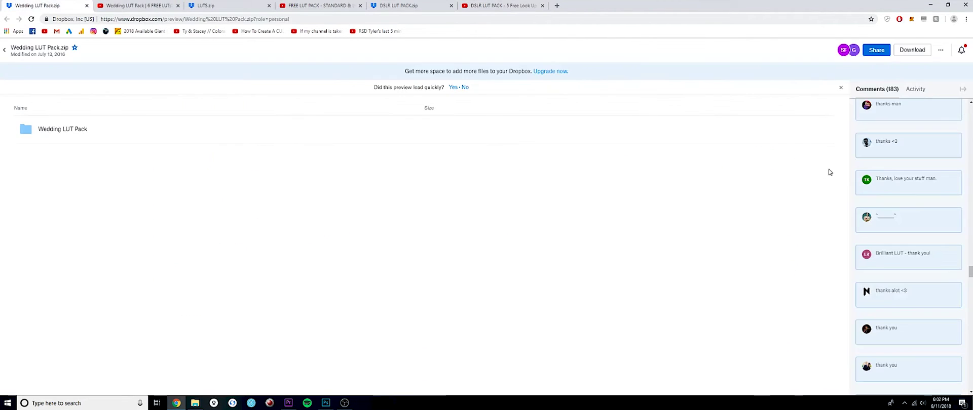
scroll(887, 142, down, 10)
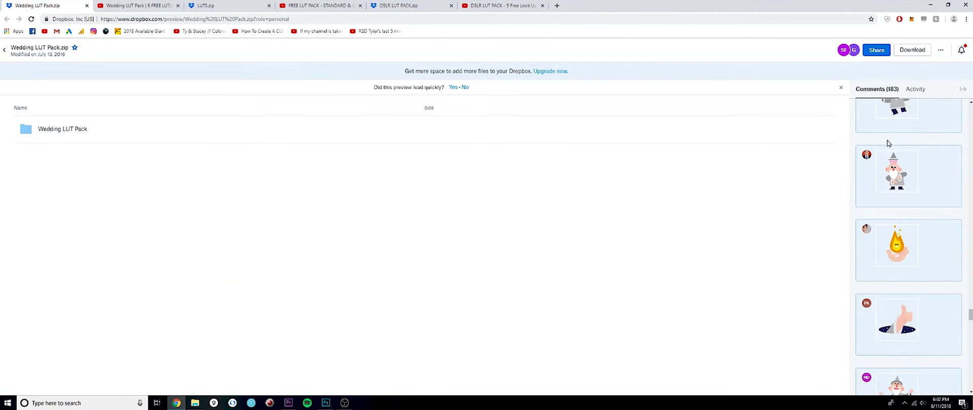
scroll(886, 143, up, 8)
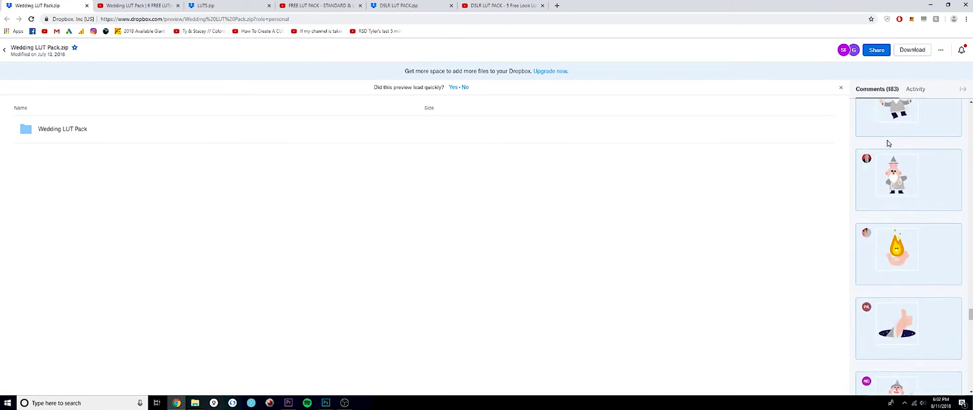
scroll(884, 143, up, 5)
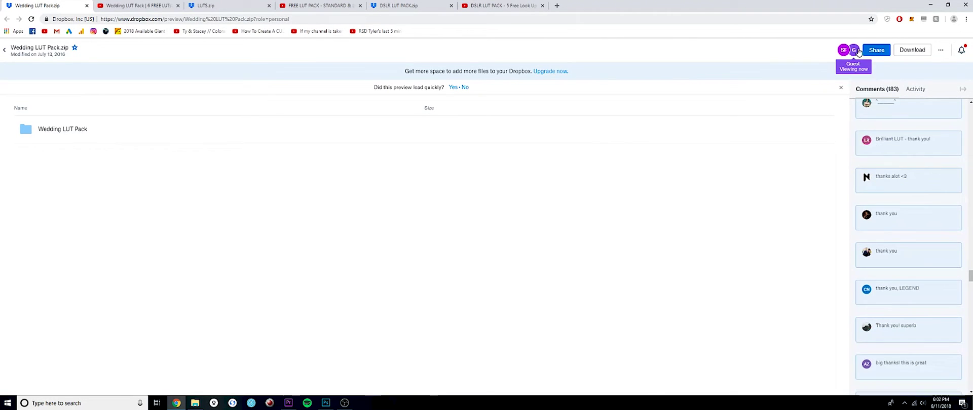
scroll(907, 193, up, 6)
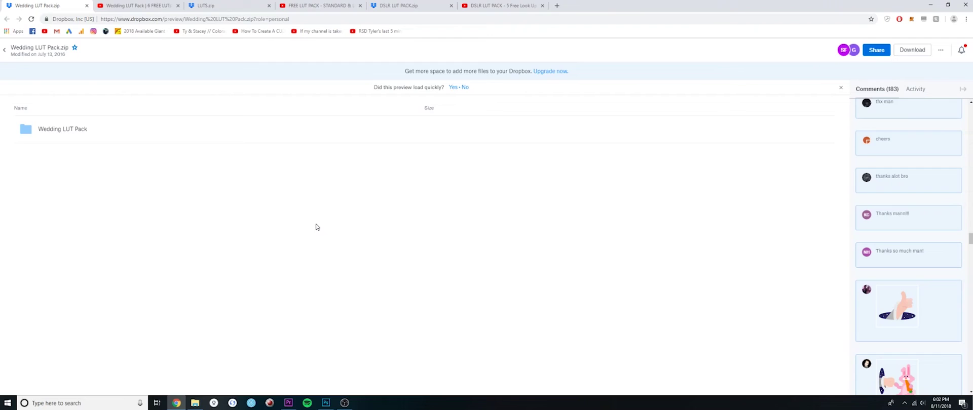
Step: Bring Photoshop's home screen with the recent wedding stills to the front
click(327, 404)
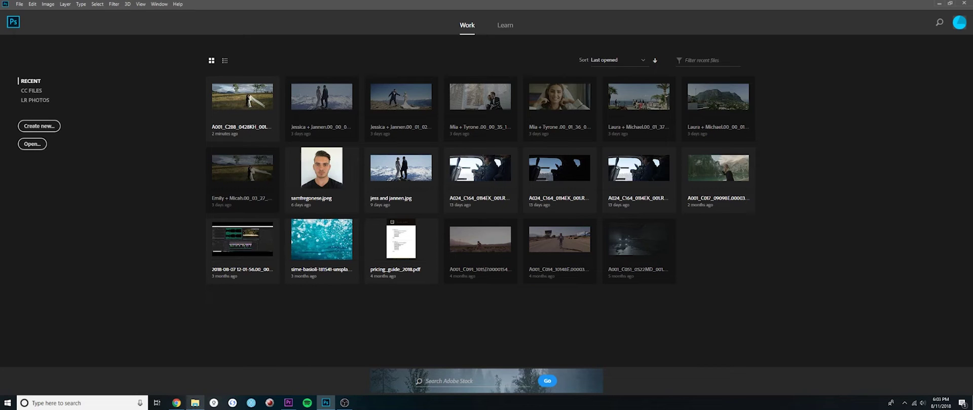
Step: In Premiere Pro, export the 00:00:38:10 frame as a JPEG still imported into the project
click(288, 403)
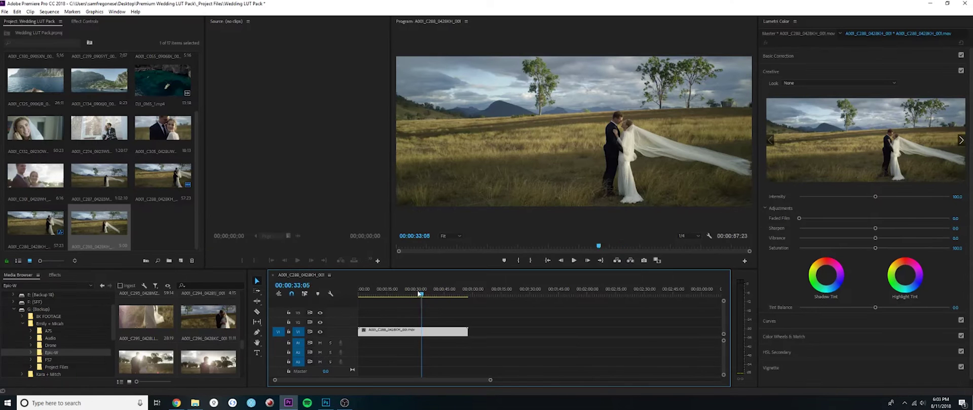
click(409, 293)
drag(407, 293, 432, 298)
click(643, 261)
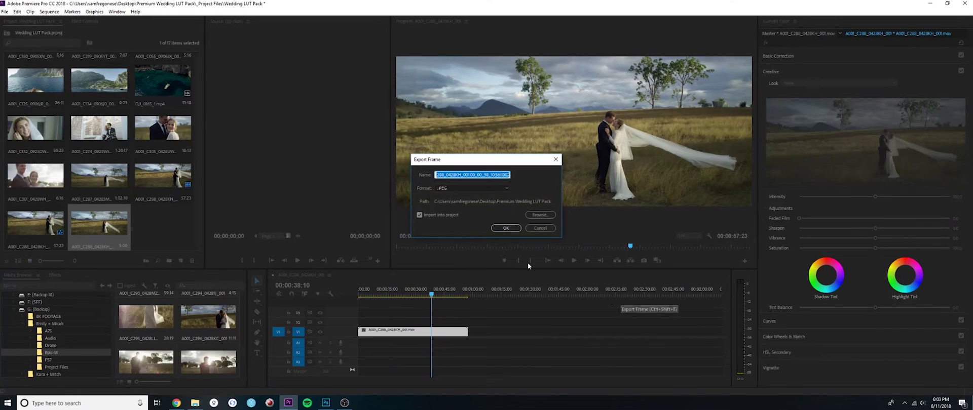
click(506, 228)
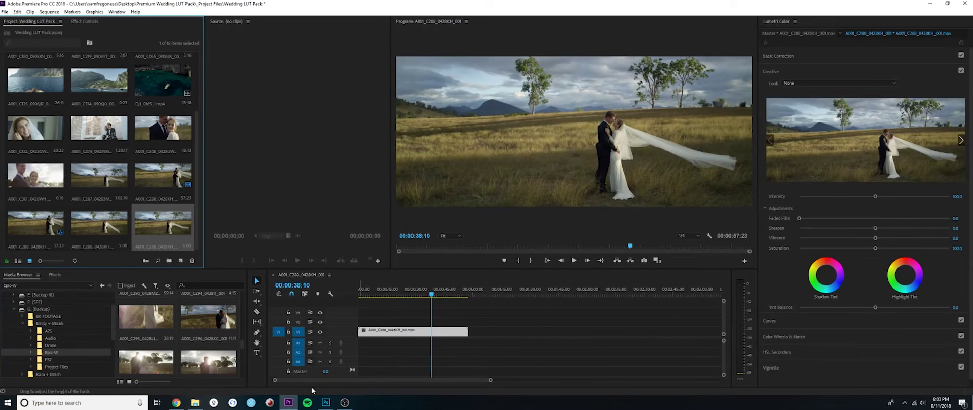
click(326, 403)
Step: Open the Premium Wedding LUT Pack folder on the Desktop in File Explorer
click(196, 403)
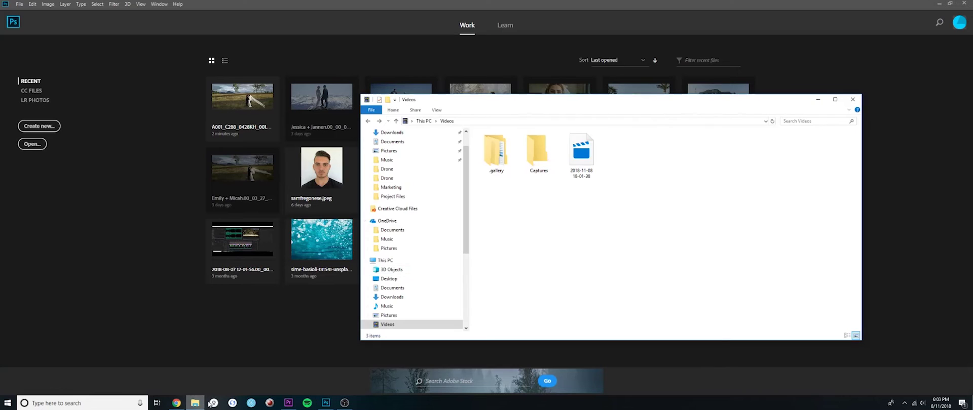
scroll(400, 162, up, 1)
click(389, 147)
double_click(757, 157)
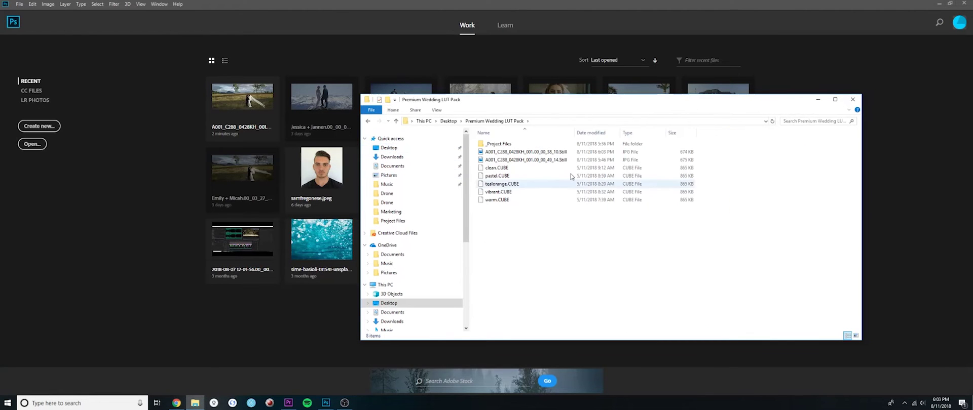
drag(540, 108, 666, 70)
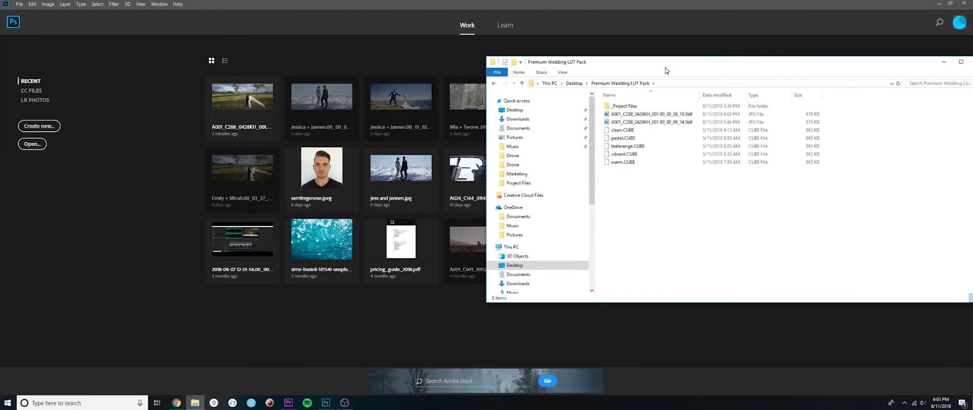
Step: Drag the 00_00_49_14 wedding still JPG into Photoshop to open it as a document
click(635, 122)
drag(637, 125, 188, 177)
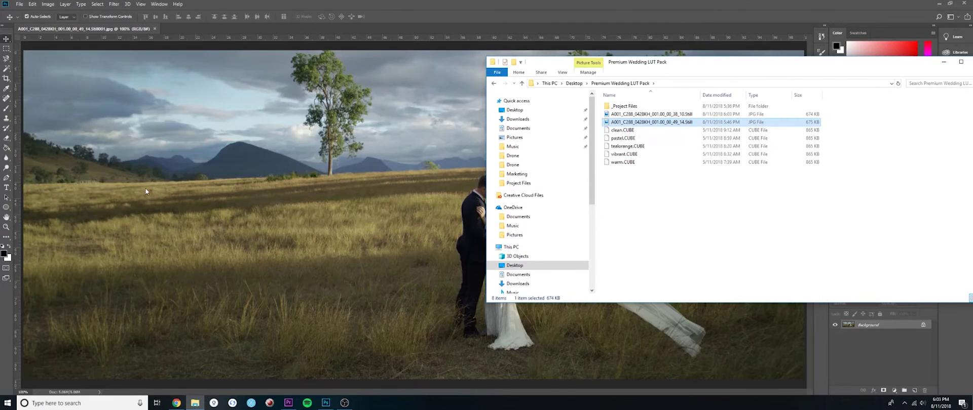
click(234, 161)
key(z)
key(ctrl+minus)
click(6, 39)
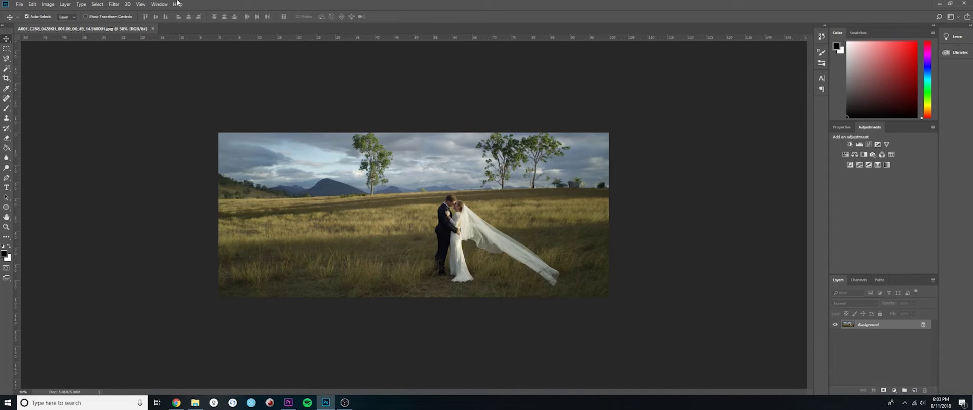
click(157, 4)
key(Escape)
Step: Add a Levels layer with black input 5, white input 235 and output black 13
click(859, 144)
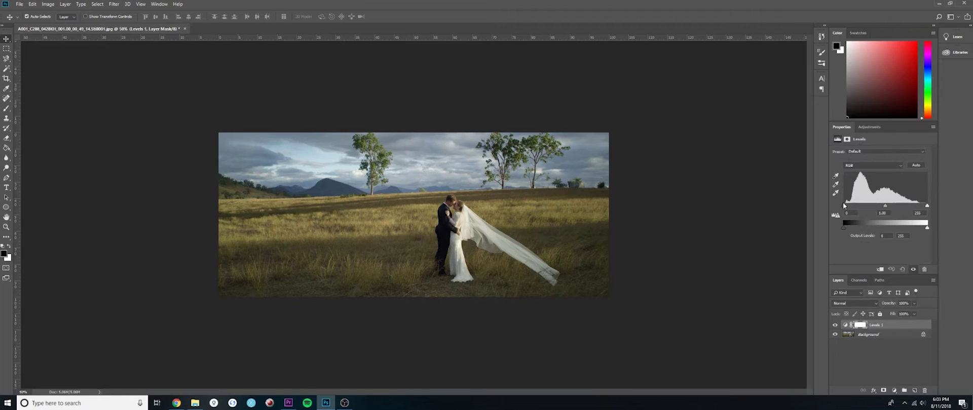
drag(844, 204, 845, 204)
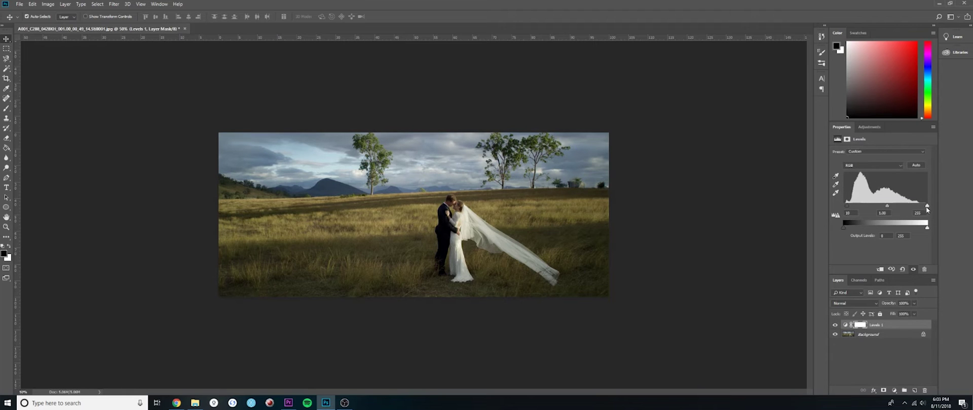
drag(928, 206, 888, 207)
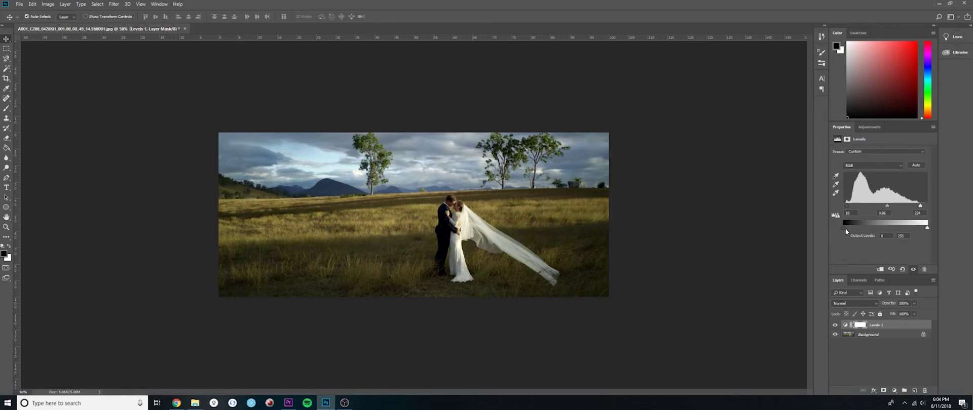
drag(845, 229, 848, 229)
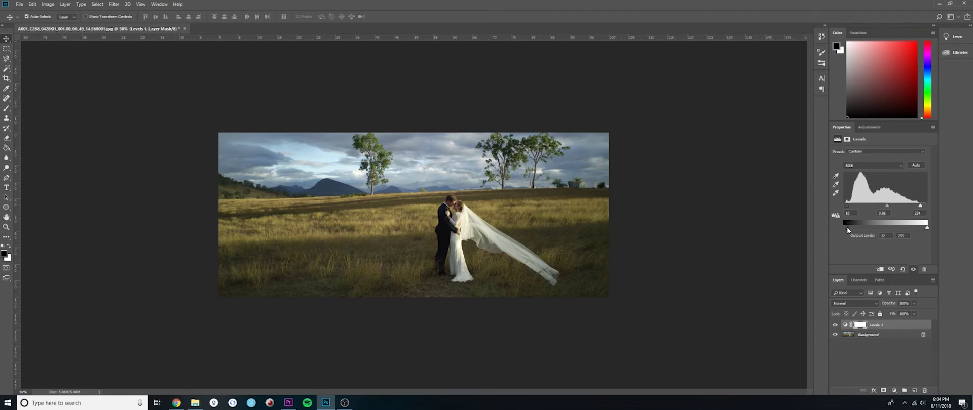
Step: Add a Warming Filter (85) Photo Filter at a low density and toggle it to compare
click(868, 127)
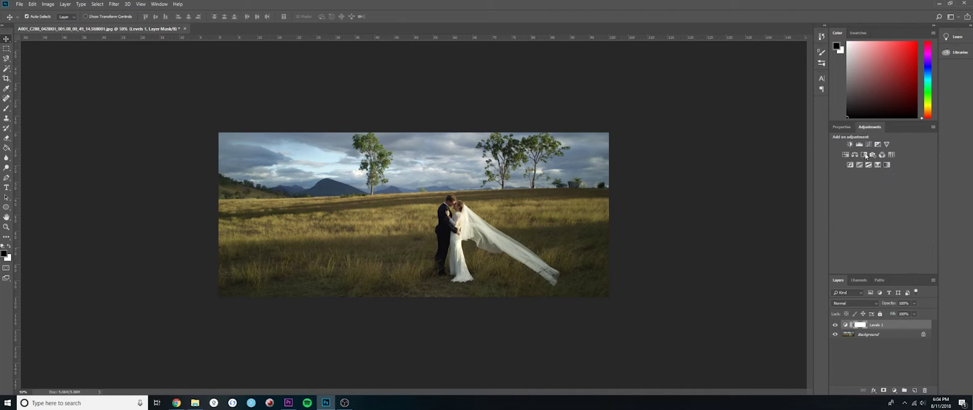
click(872, 155)
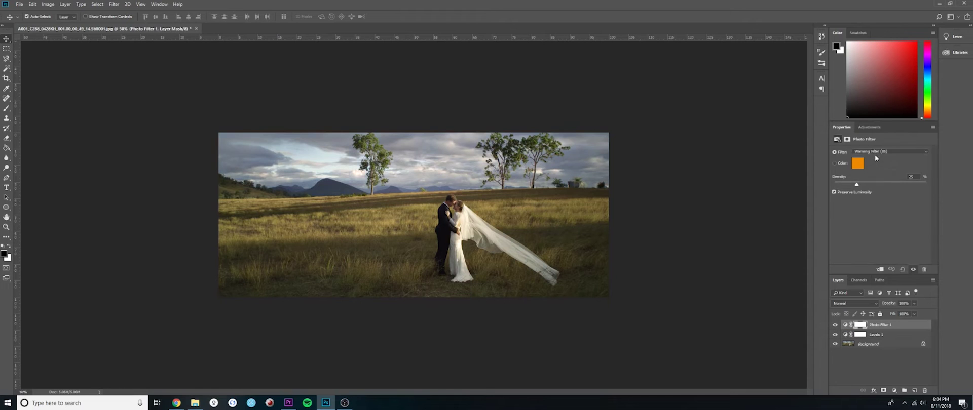
drag(854, 184, 841, 187)
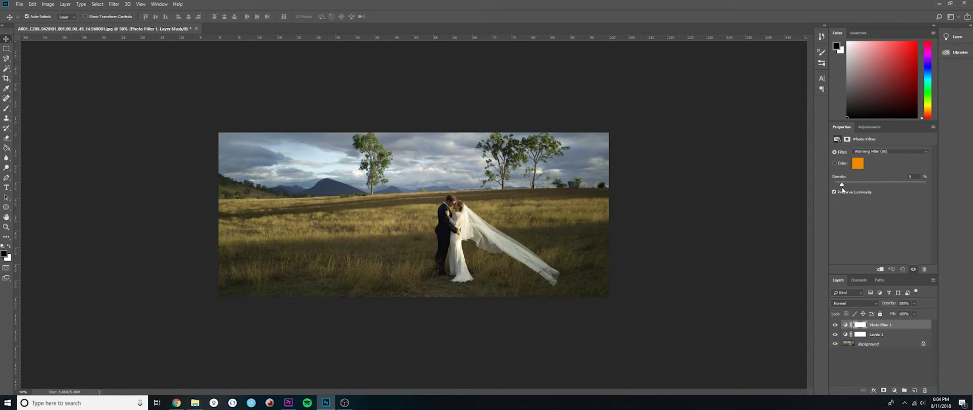
click(835, 325)
click(835, 326)
click(869, 128)
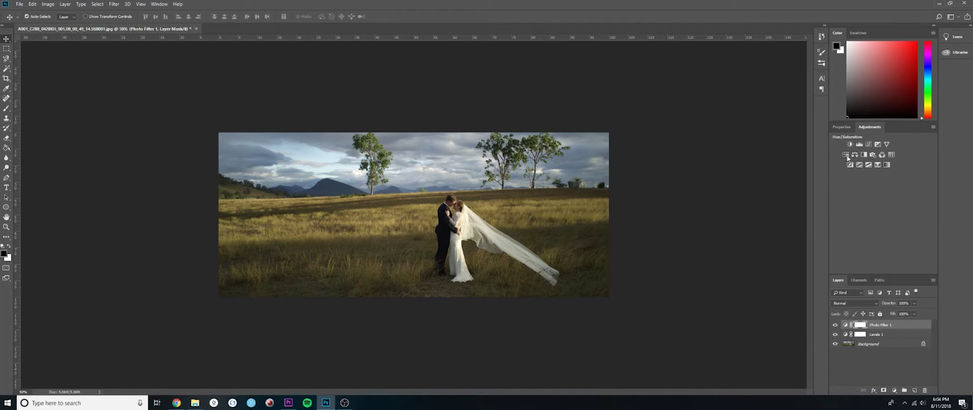
Step: Add a Selective Color layer and set Cyan in the Yellows to -46
click(880, 165)
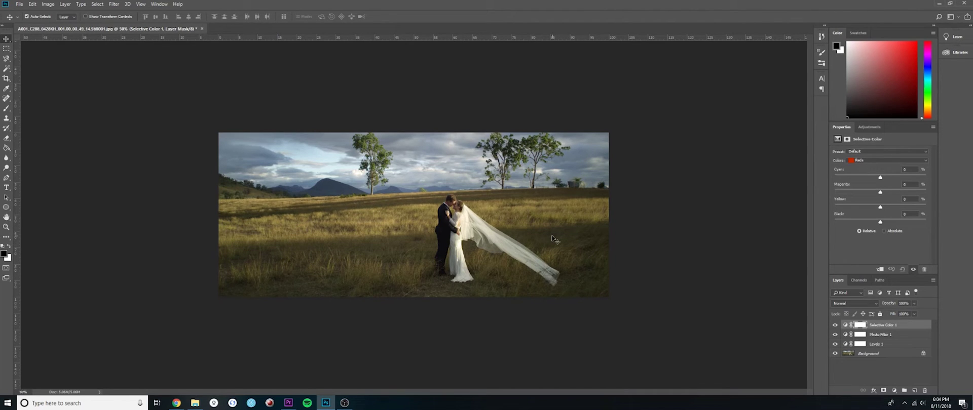
click(858, 162)
click(863, 170)
drag(880, 178, 893, 220)
Step: Zoom in to 200% on the couple, then back out to 50%
click(465, 214)
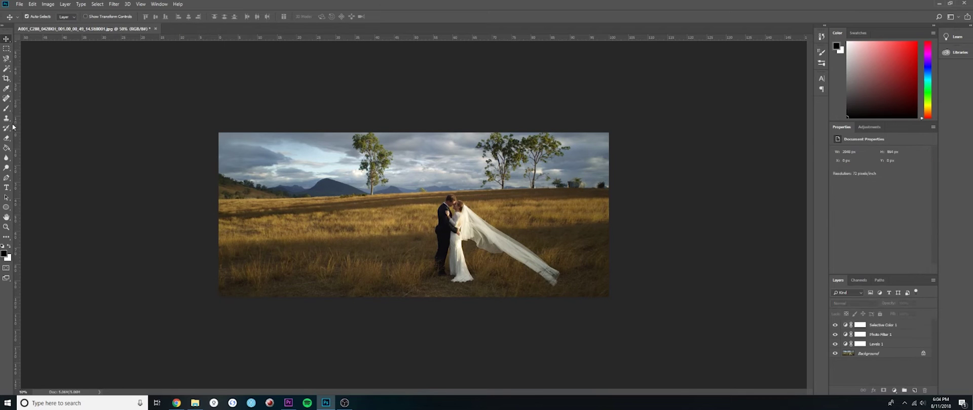
key(z)
drag(450, 201, 501, 226)
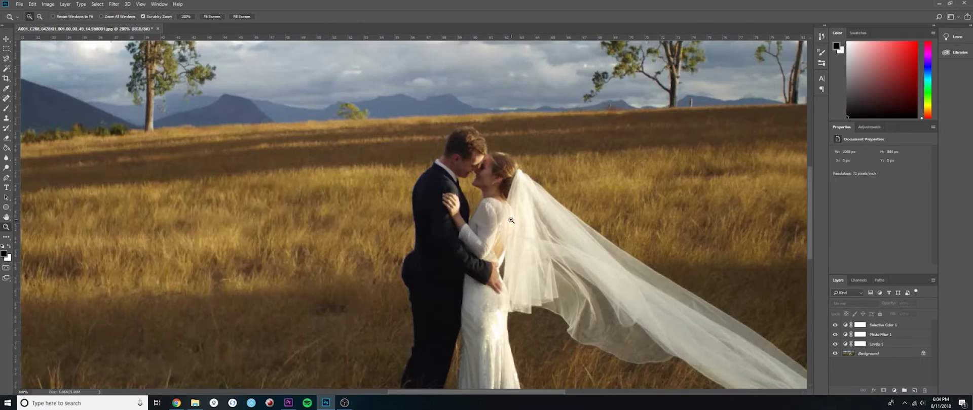
key(super)
key(super)
alt+click(502, 196)
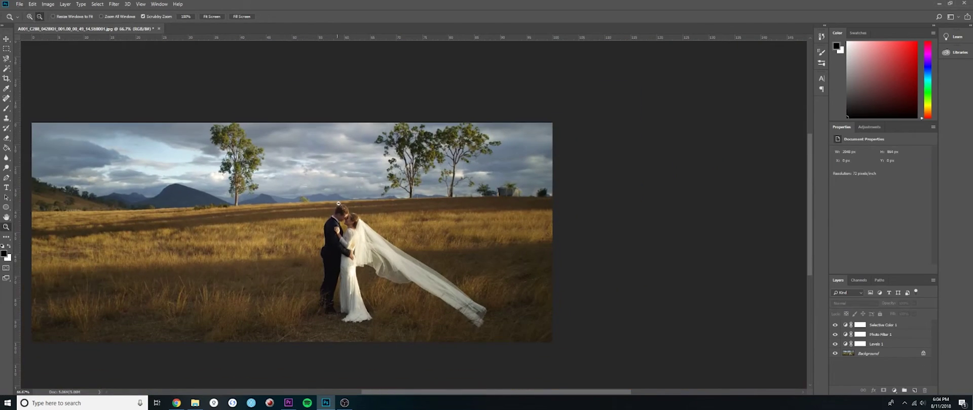
key(ctrl+minus)
key(ctrl+minus)
Step: Raise the Selective Color 1 layer's opacity from 43% to 100%
click(6, 39)
click(884, 326)
drag(891, 303, 870, 306)
text(100)
key(Return)
Step: Set the Greens to Cyan -38, Magenta -53, Black -6 and toggle the layer to compare
click(863, 161)
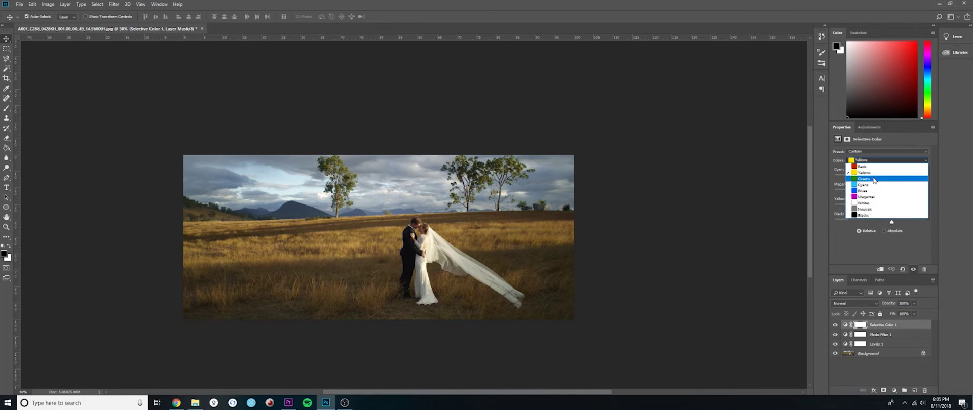
click(875, 182)
drag(880, 179, 929, 172)
drag(881, 194, 901, 208)
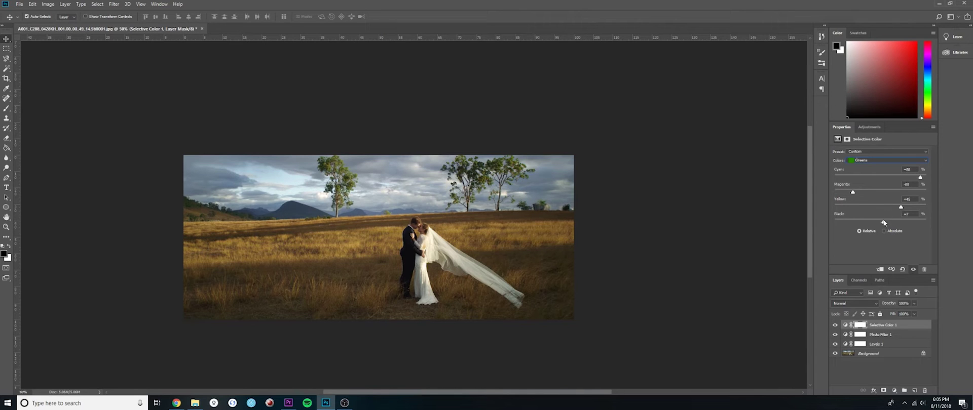
drag(903, 222, 878, 220)
click(835, 325)
click(835, 325)
click(835, 325)
click(835, 325)
Step: Set the Cyans range to Cyan +59 and Black +26
click(868, 160)
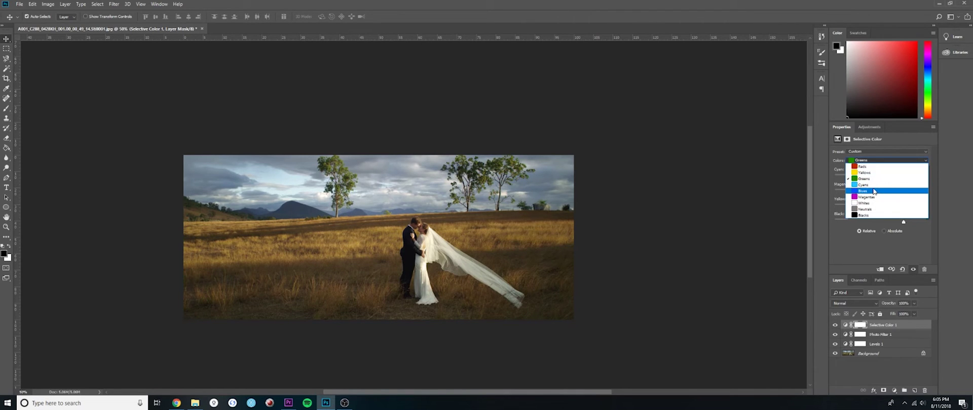
click(873, 186)
drag(880, 178, 874, 208)
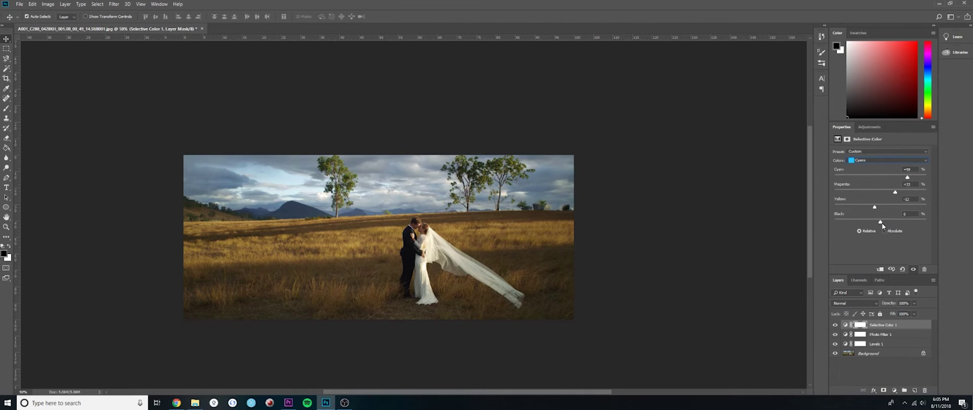
drag(881, 223, 892, 218)
Step: Set the Blues to Cyan +49, Magenta -24, Yellow +100 and Black -20
click(882, 160)
click(865, 191)
drag(881, 177, 918, 198)
drag(918, 207, 970, 194)
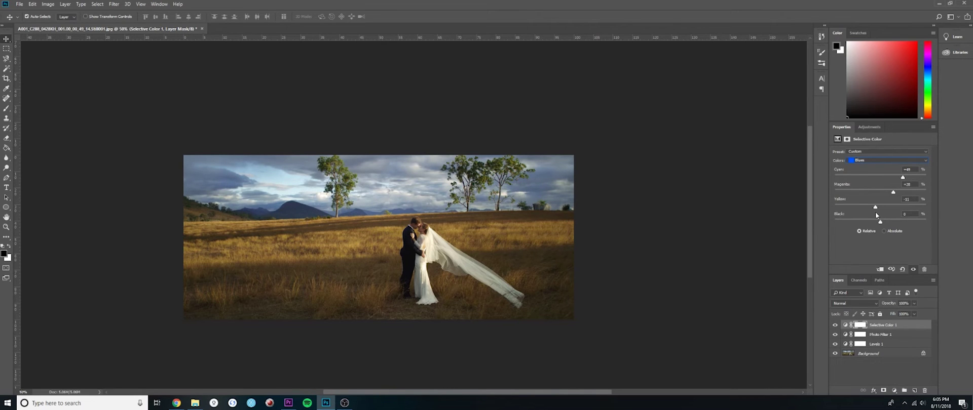
drag(882, 219, 866, 222)
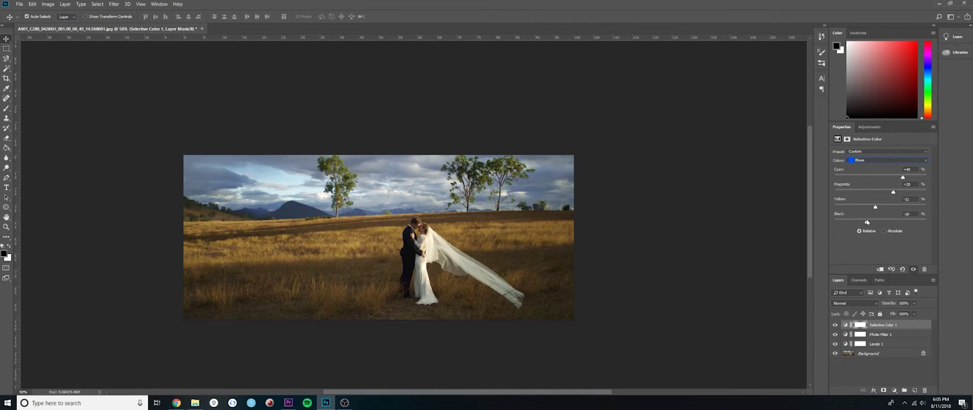
Step: Toggle the Selective Color layer off and on to compare the sky before and after
click(869, 159)
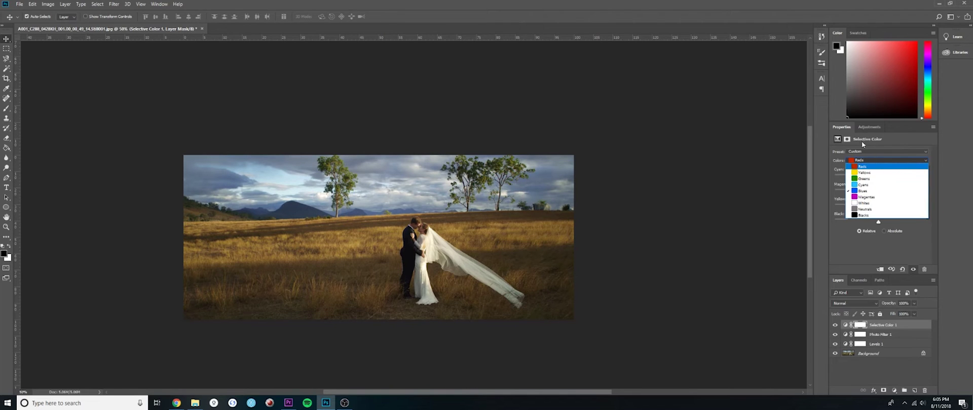
click(869, 126)
click(870, 127)
click(834, 325)
click(835, 325)
click(834, 325)
click(834, 325)
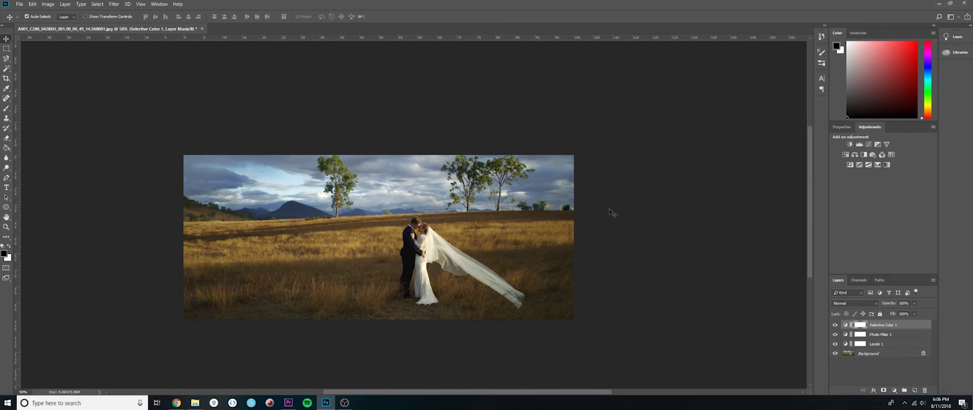
Step: Lift the Levels 1 output black to about 24 and nudge its midtone slider slightly right
click(835, 344)
click(835, 344)
click(845, 345)
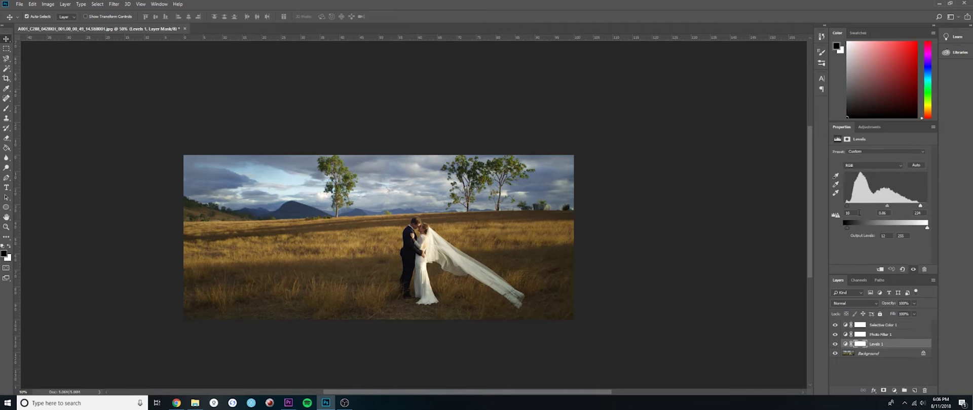
drag(849, 229, 851, 227)
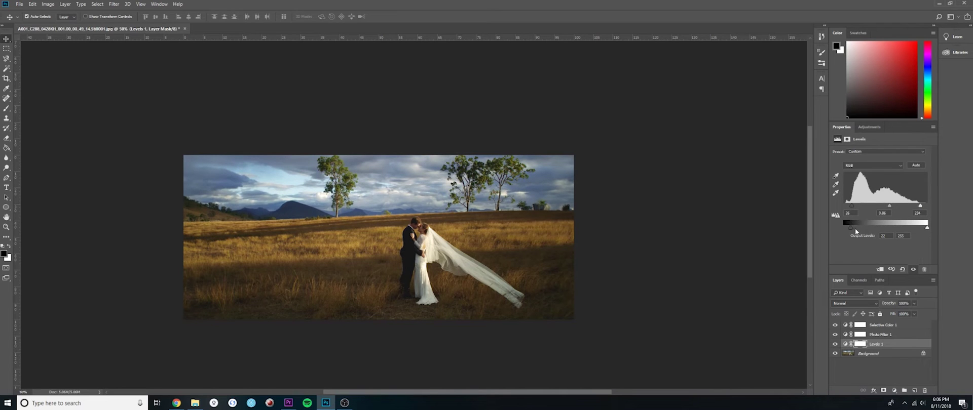
drag(854, 230, 853, 227)
drag(888, 207, 889, 209)
click(877, 127)
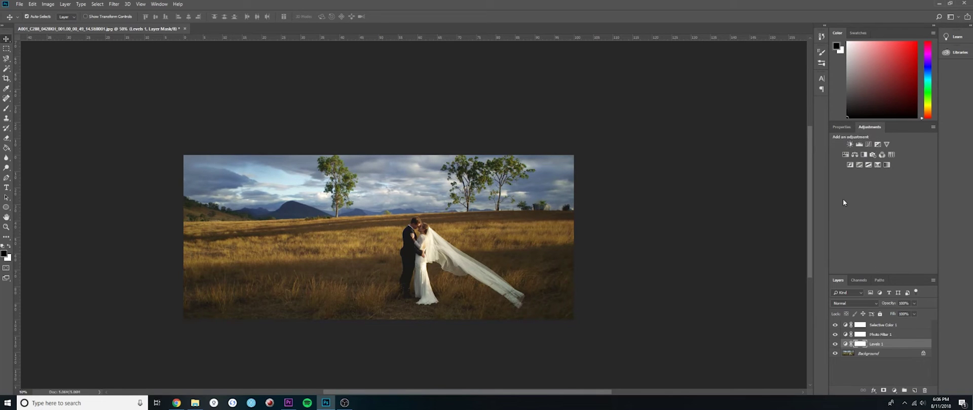
Step: Add a Hue/Saturation adjustment layer with Saturation lowered to -18
click(845, 155)
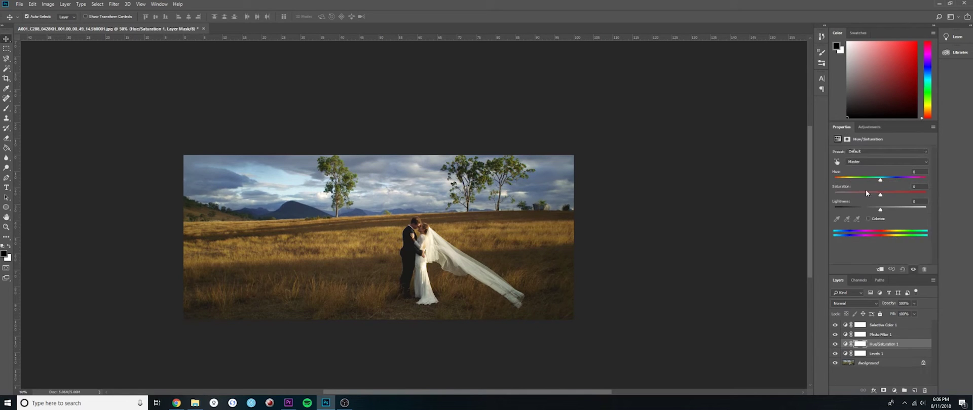
drag(874, 196, 872, 196)
click(868, 127)
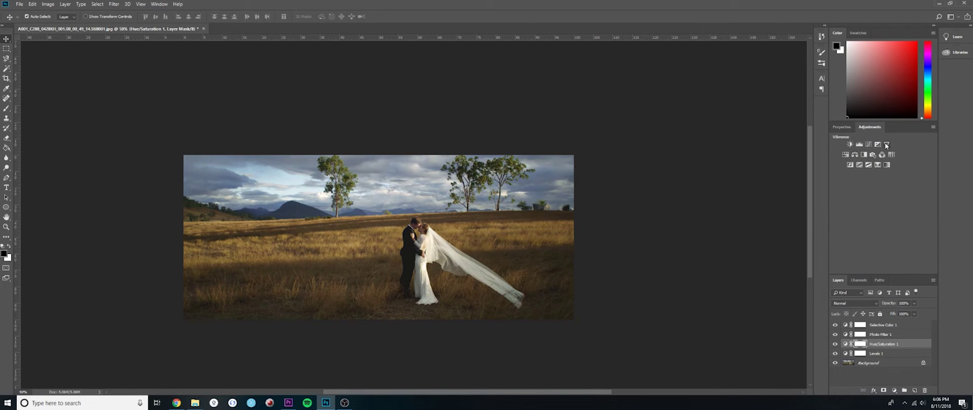
Step: Add a Color Balance layer with Midtones Cyan-Red +1 and Magenta-Green +2
click(855, 154)
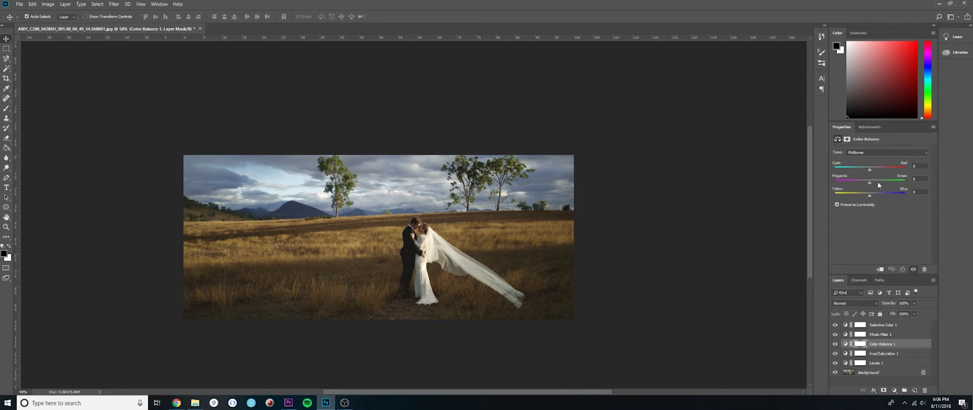
click(868, 153)
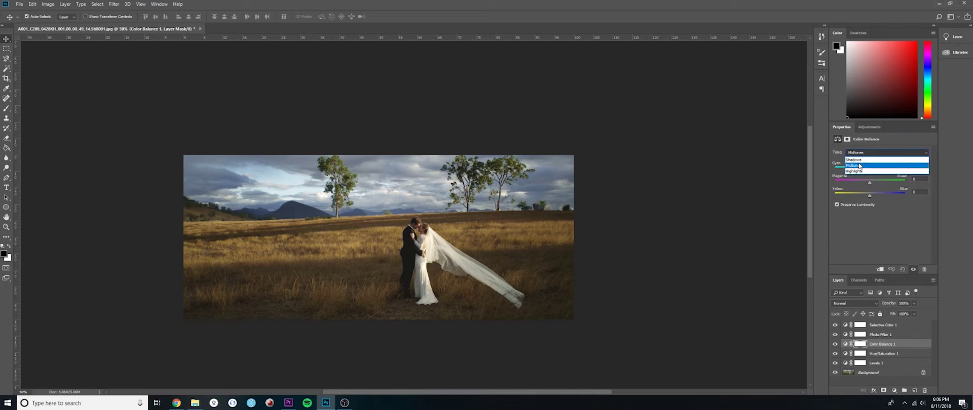
click(866, 166)
drag(870, 184, 869, 189)
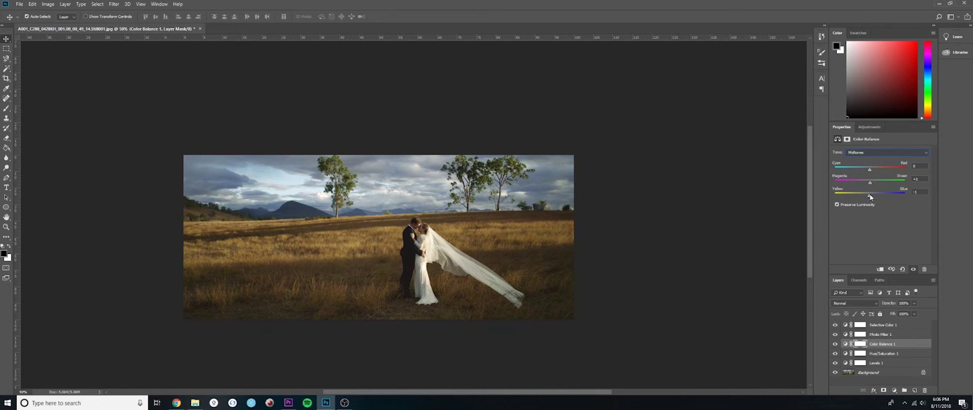
drag(871, 169, 870, 169)
click(869, 153)
click(869, 162)
Step: Toggle the Color Balance layer off and on to compare, leaving it visible
click(835, 345)
click(835, 344)
click(835, 345)
click(835, 345)
Step: Start a Color Lookup Tables export, keeping CUBE format and Medium grid point quality
click(19, 6)
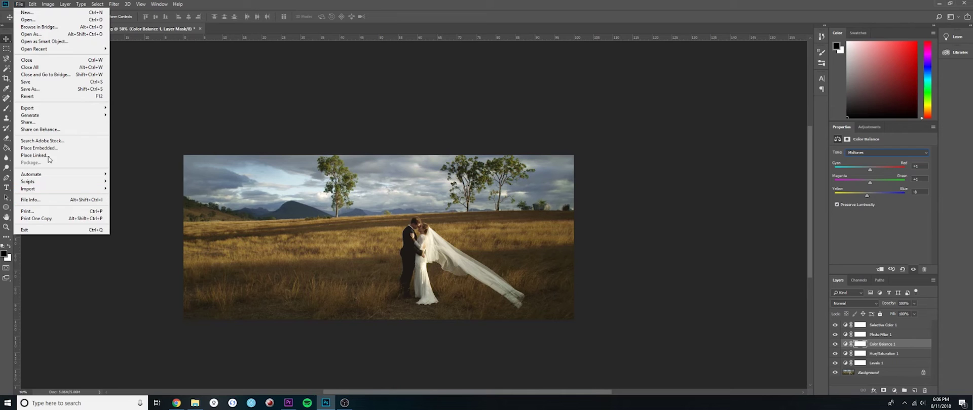
mouse_move(45, 108)
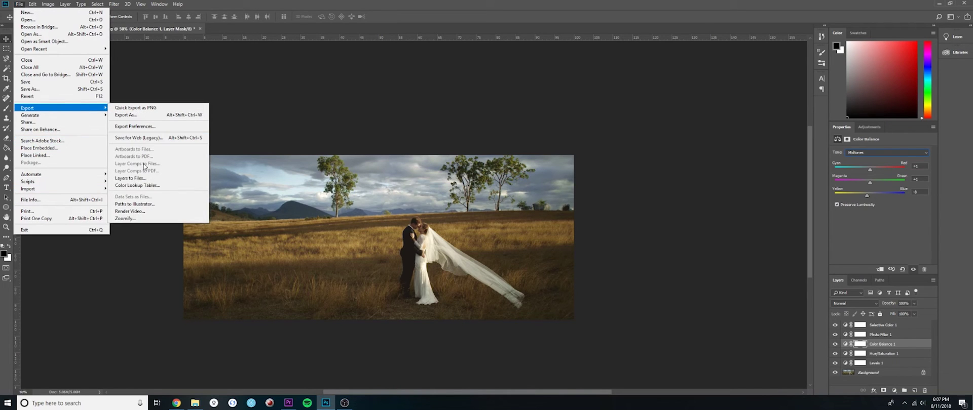
click(151, 186)
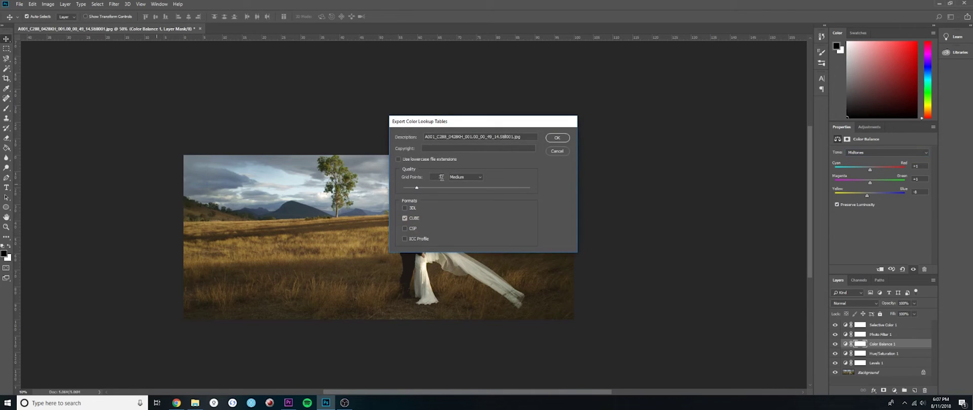
click(465, 177)
click(469, 183)
Step: Set the description to the couple's names and save the CUBE file under their names
drag(520, 137, 358, 136)
key(BackSpace)
text(emilymicah)
click(556, 139)
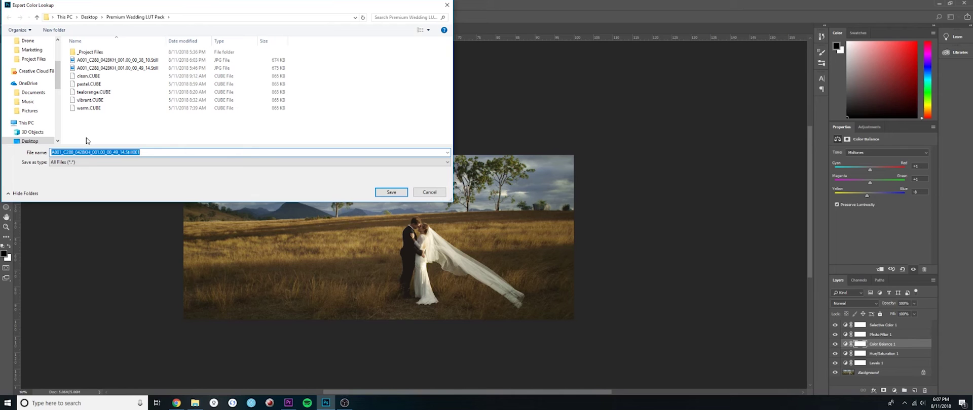
text(emilymicah)
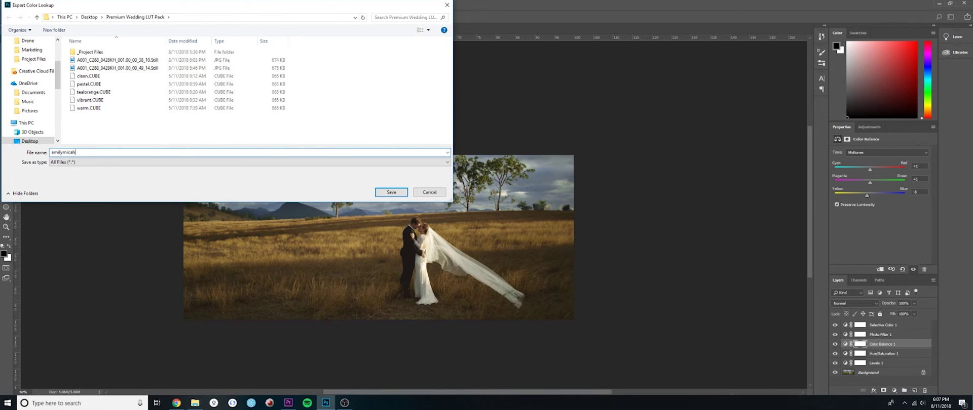
click(390, 194)
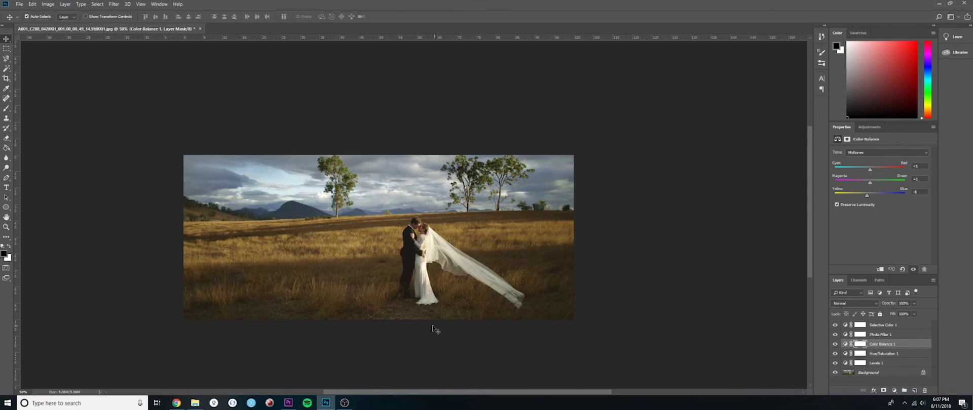
Step: In Premiere Pro, load the exported CUBE file as the clip's Lumetri Creative look
click(289, 402)
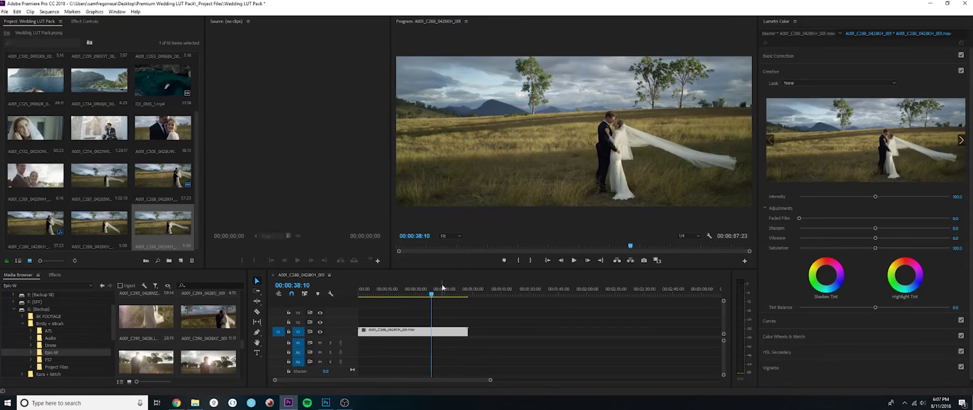
mouse_move(431, 295)
mouse_down()
mouse_move(394, 296)
mouse_move(435, 298)
mouse_up()
click(804, 58)
click(780, 234)
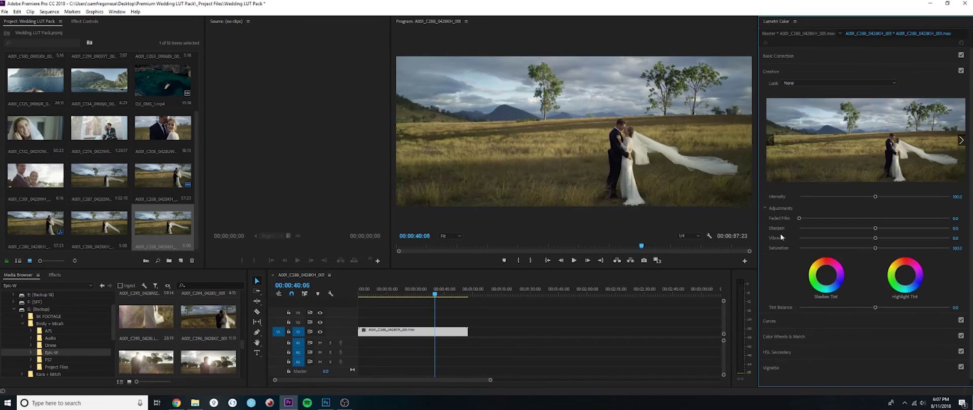
click(803, 82)
click(801, 95)
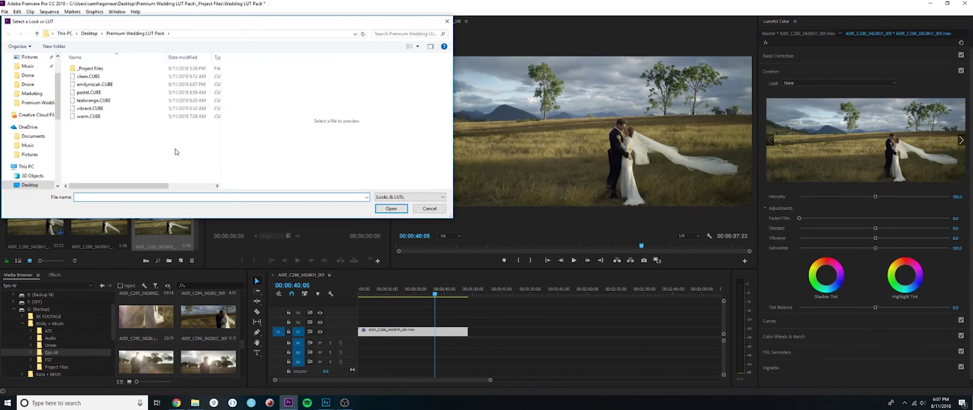
double_click(95, 84)
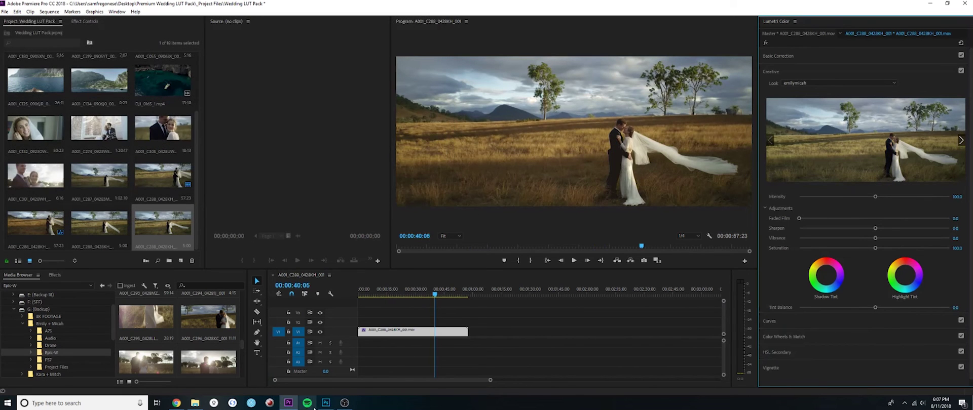
Step: Compare against the Photoshop grade, then play back the LUT-graded clip
click(325, 404)
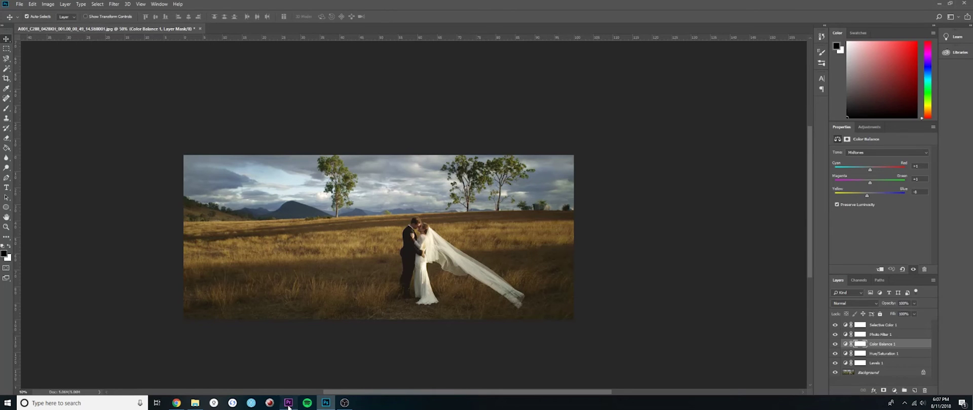
click(289, 404)
key(space)
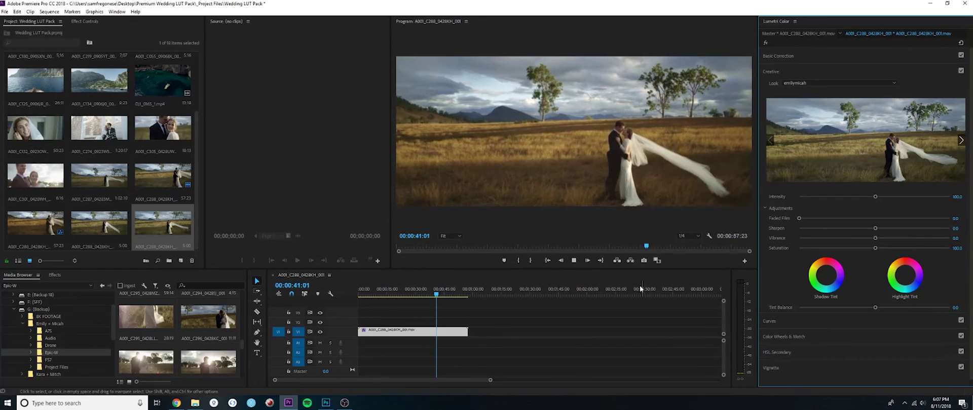
key(space)
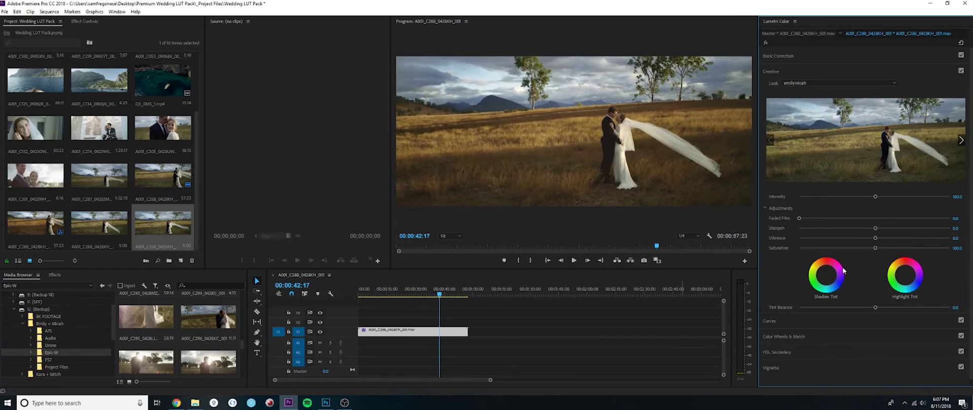
Step: Add Contrast 37.3, Faded Film about 7.6 and Sharpen 34.7 to the Lumetri grade
click(811, 58)
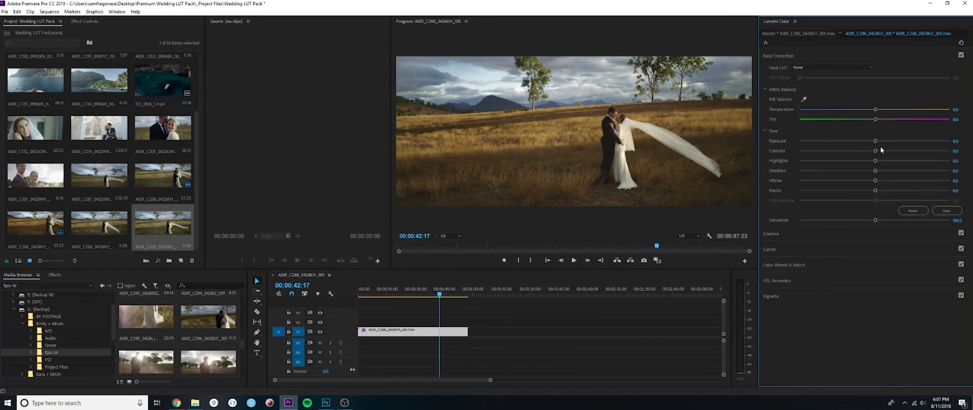
mouse_move(875, 151)
mouse_down()
mouse_move(898, 149)
mouse_move(876, 148)
mouse_up()
click(816, 233)
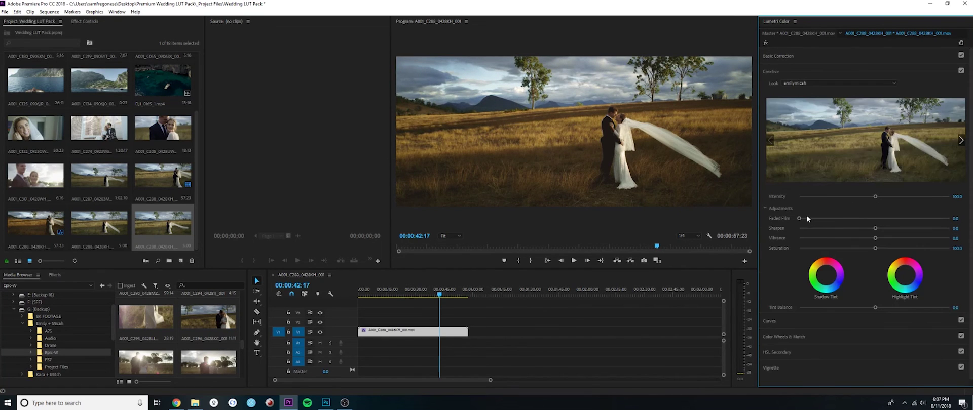
drag(801, 219, 810, 218)
drag(875, 229, 901, 229)
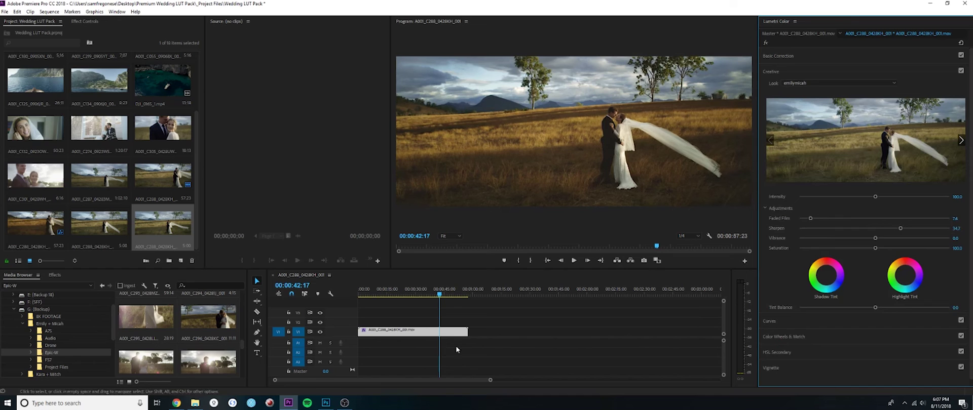
Step: Toggle Lumetri Color off and on in Effect Controls to compare, leaving it enabled
click(84, 22)
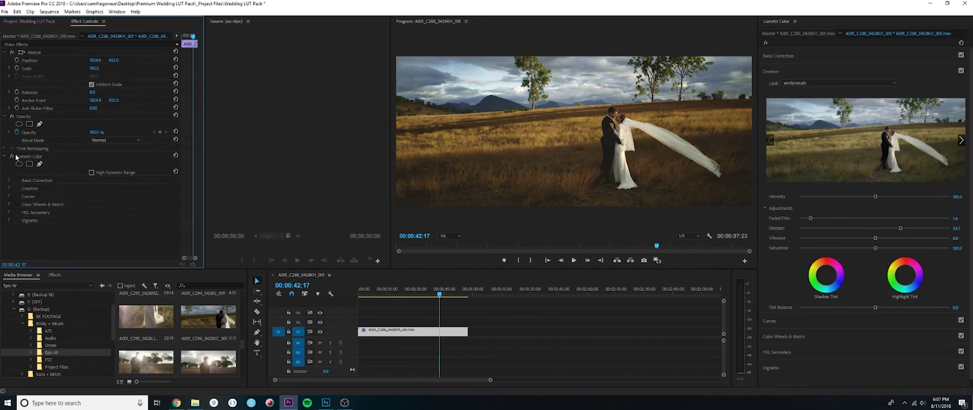
click(11, 157)
click(12, 157)
click(11, 157)
click(12, 157)
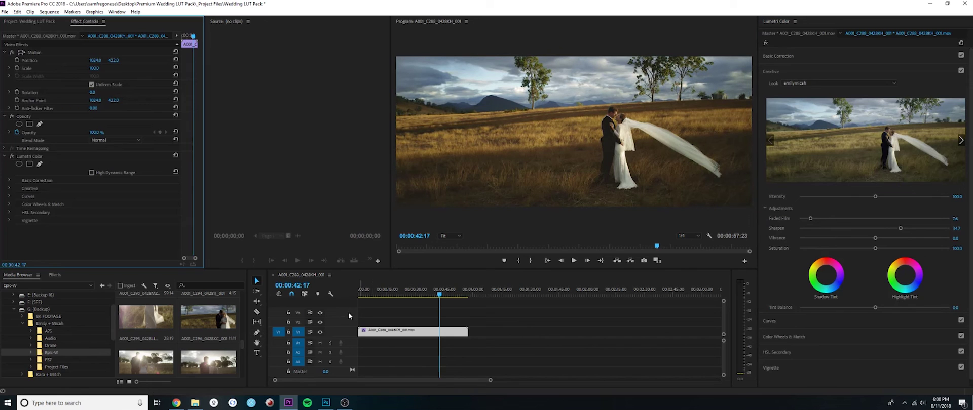